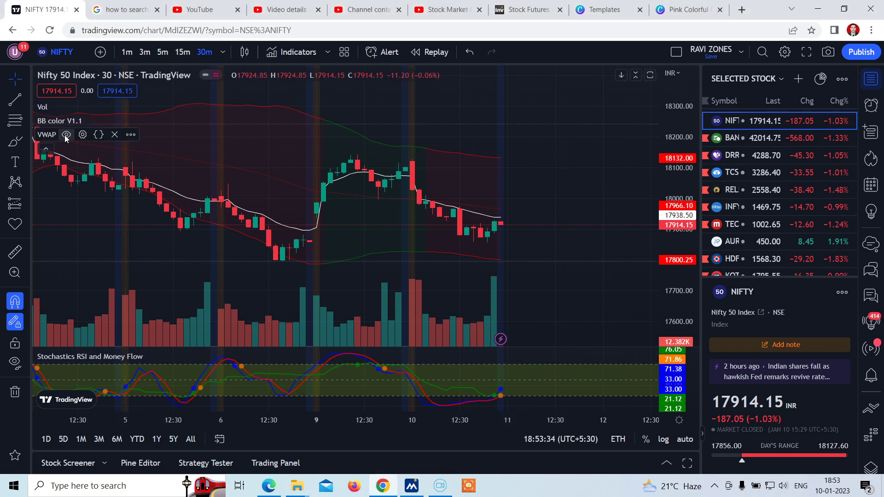
# - Hide the VWAP line on the 30-minute chart, stretch the price scale and pan slightly right
pyautogui.click(66, 136)
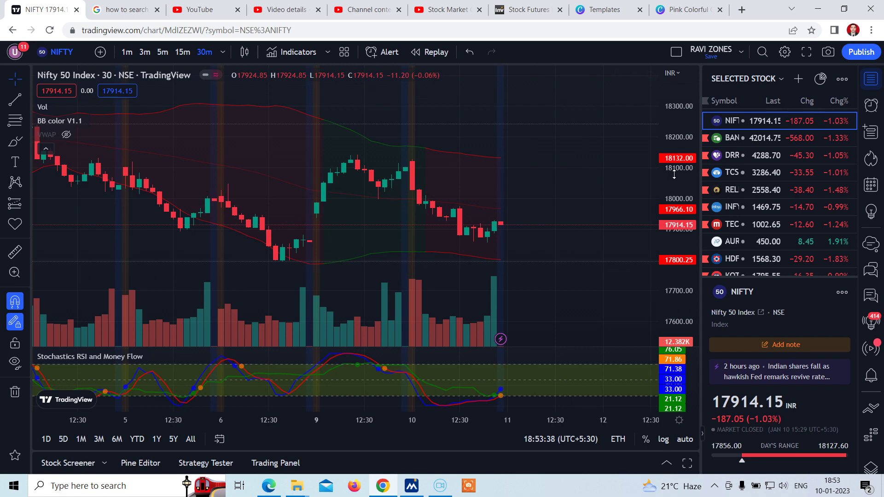
pyautogui.moveTo(674, 174); pyautogui.dragTo(674, 163)
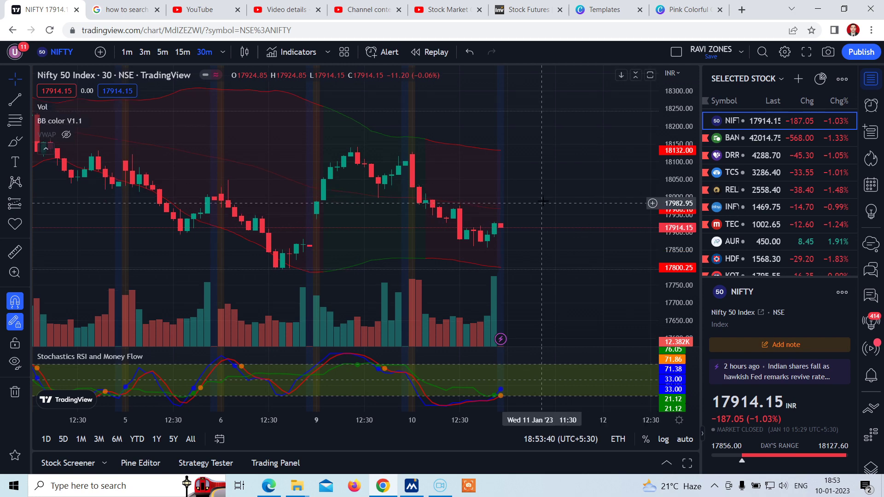
pyautogui.moveTo(574, 205); pyautogui.dragTo(590, 208)
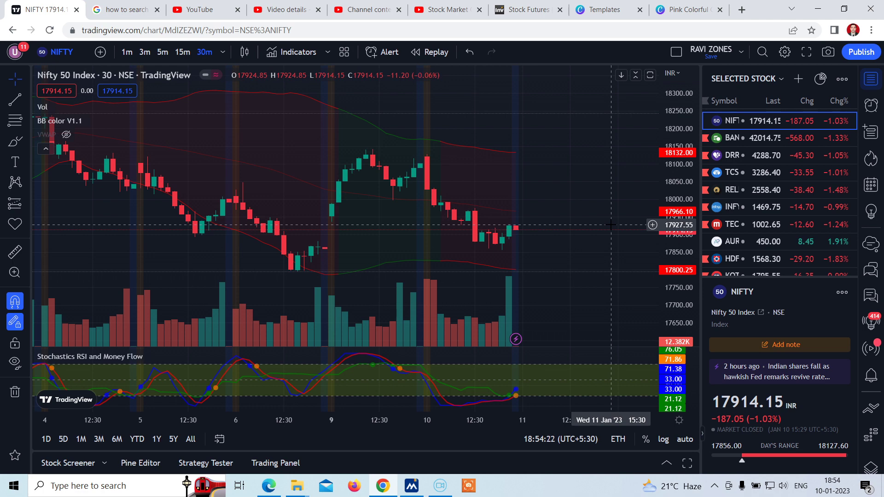
# - Switch Nifty 50 to 1D candles, then compress the price scale and pan to the latest candles
pyautogui.click(222, 52)
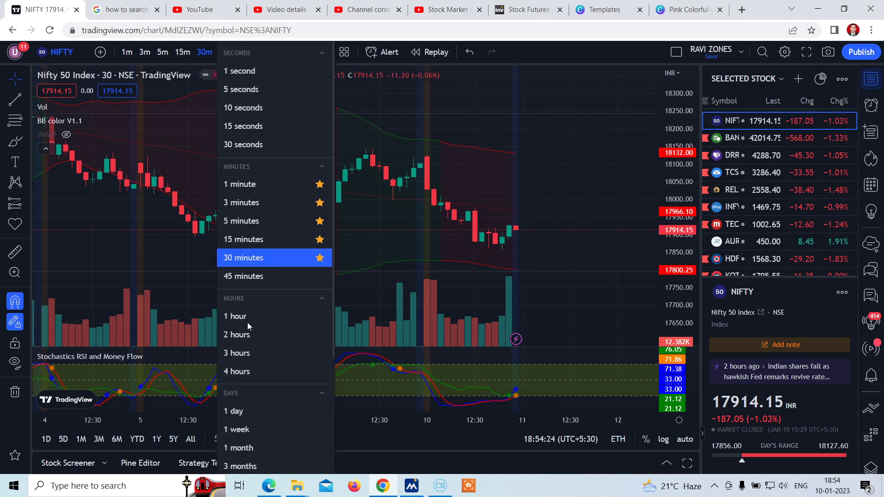
pyautogui.click(240, 412)
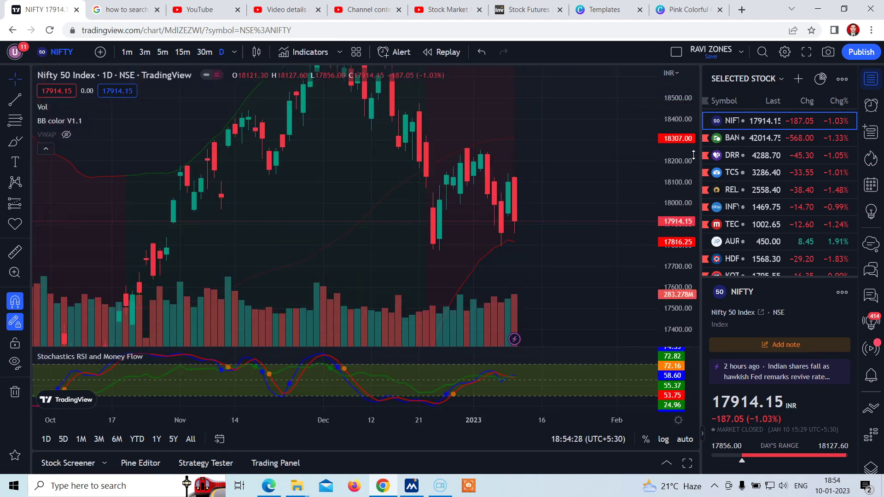
pyautogui.moveTo(694, 163); pyautogui.dragTo(694, 165)
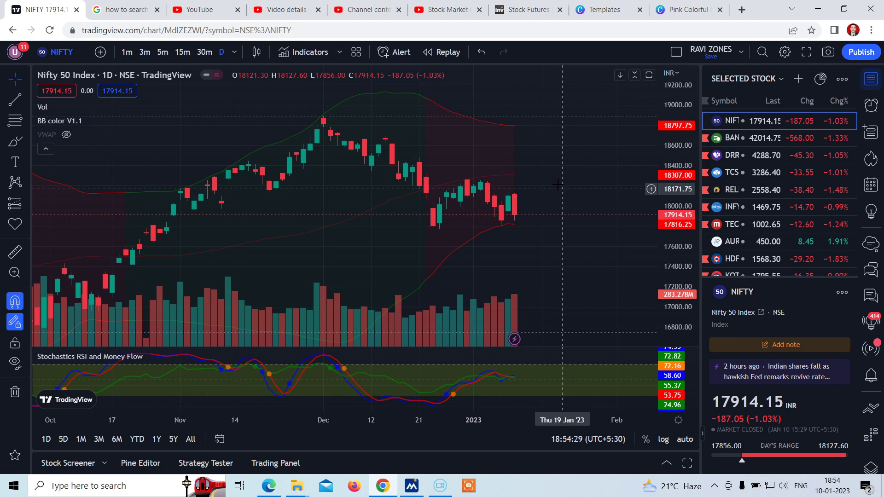
pyautogui.scroll(-2, 477, 172)
pyautogui.scroll(-2, 541, 164)
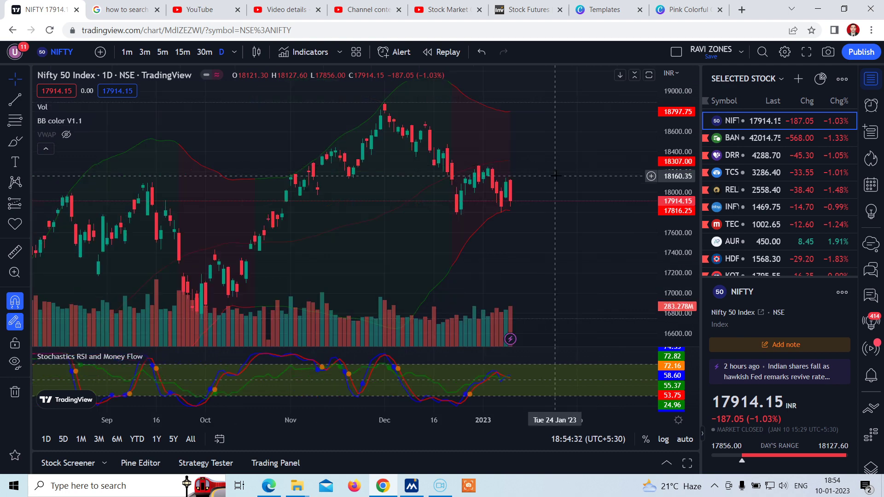
pyautogui.moveTo(673, 143); pyautogui.dragTo(673, 147)
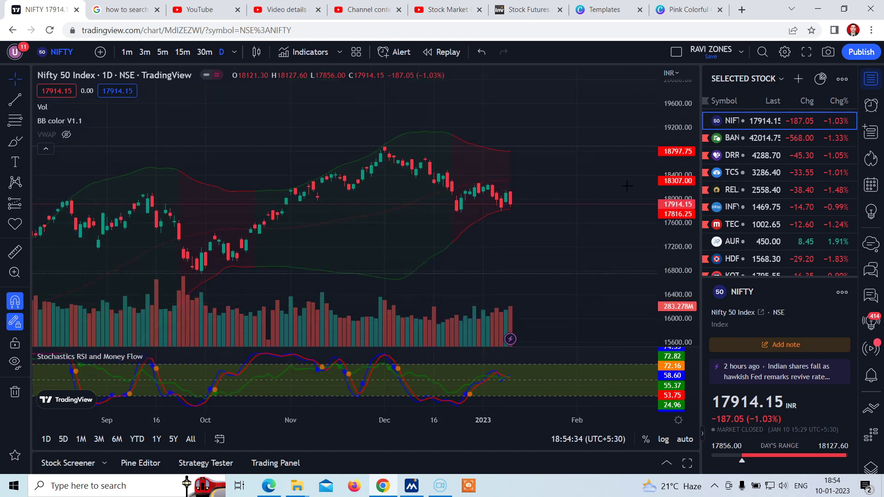
pyautogui.moveTo(552, 185); pyautogui.dragTo(497, 178)
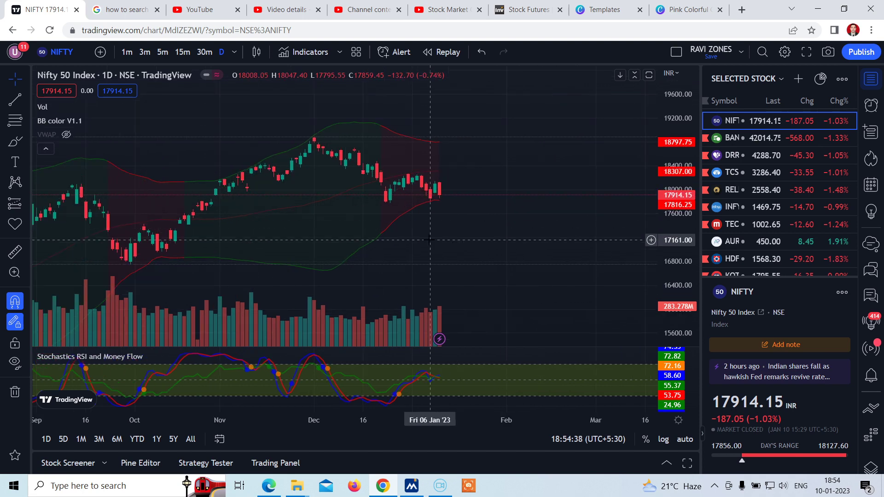
pyautogui.moveTo(434, 239); pyautogui.dragTo(495, 239)
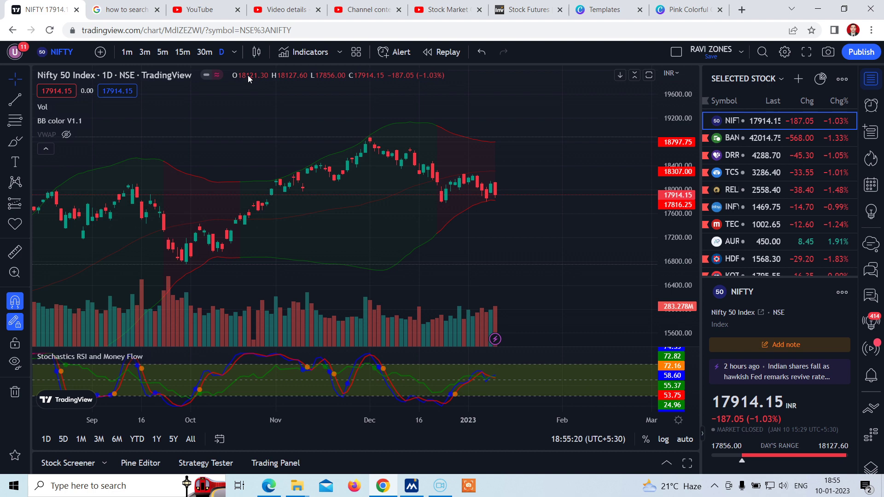
# - Switch to 5m candles, zoom in, reset with Alt+R and position the 9–10 January candles
pyautogui.click(163, 52)
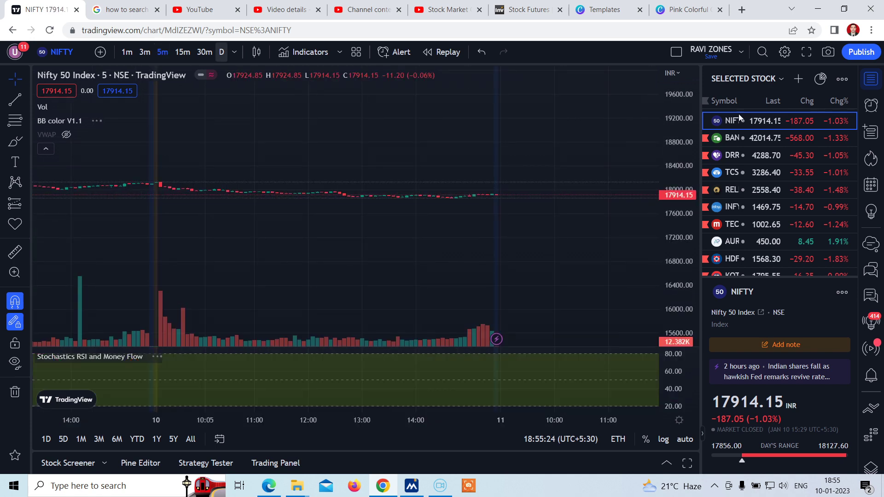
pyautogui.scroll(2, 683, 143)
pyautogui.scroll(2, 683, 143)
pyautogui.scroll(2, 684, 143)
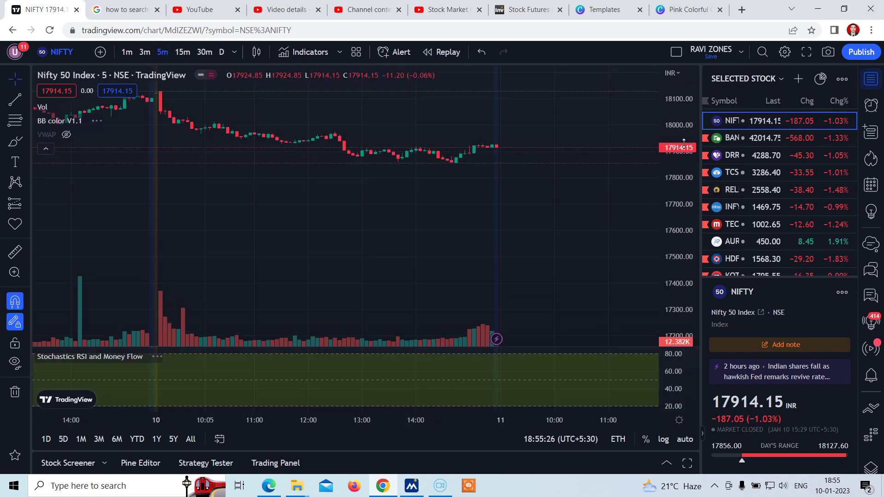
pyautogui.scroll(2, 684, 143)
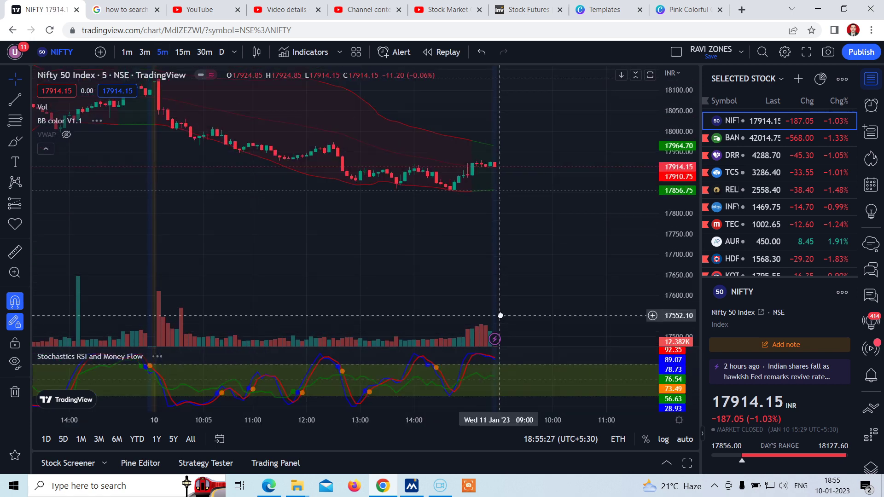
pyautogui.moveTo(388, 224); pyautogui.dragTo(387, 309)
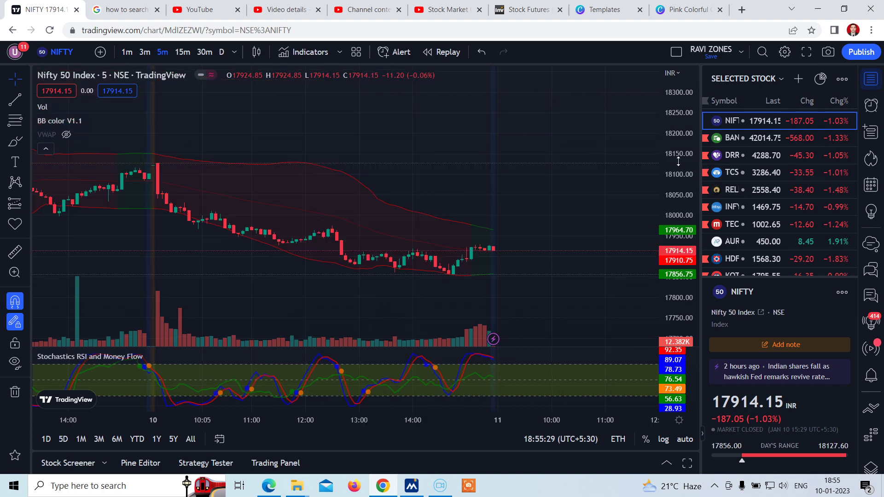
pyautogui.hotkey('alt', 'r')
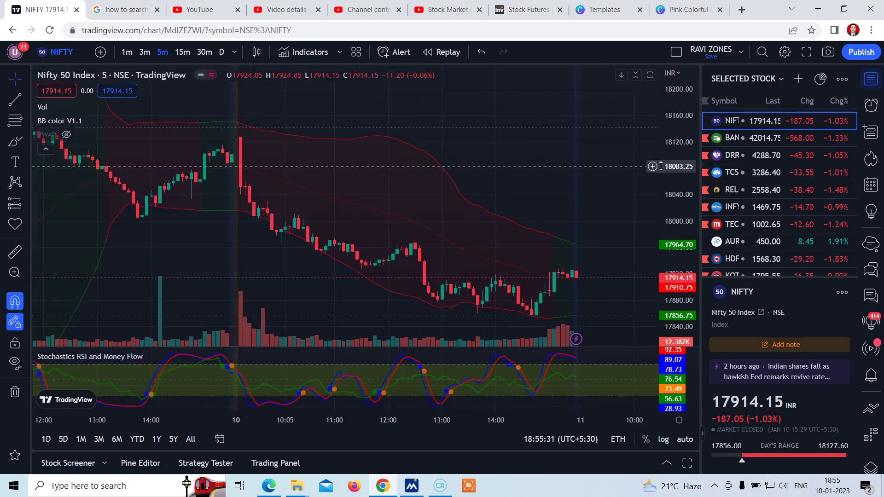
pyautogui.scroll(-2, 561, 162)
pyautogui.scroll(1, 562, 162)
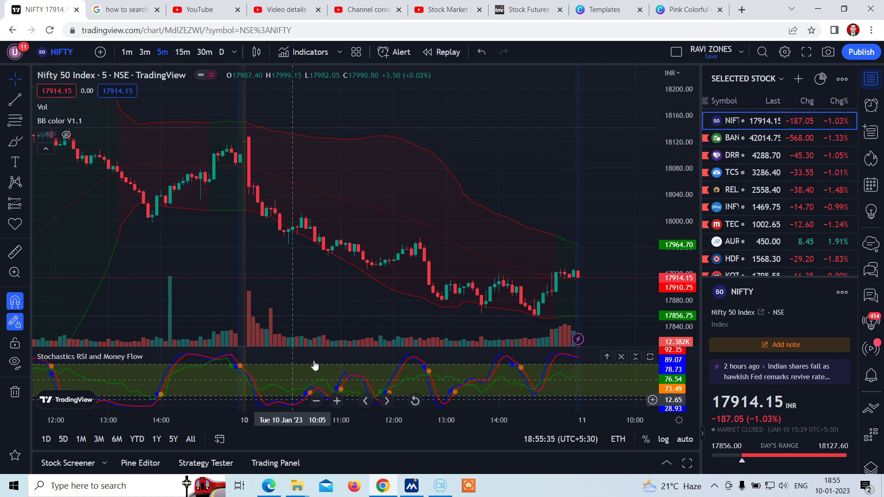
pyautogui.moveTo(557, 178); pyautogui.dragTo(565, 154)
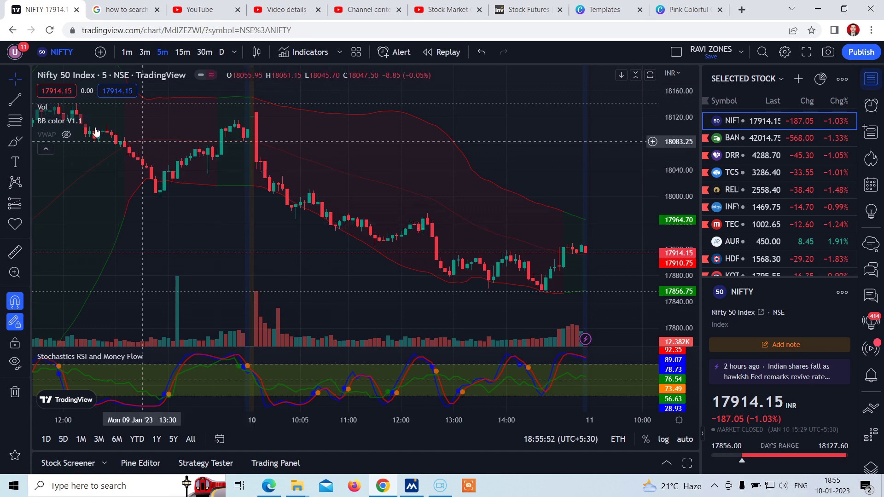
# - Show the VWAP line on the 5-minute chart again, then zoom and pan to earlier bars
pyautogui.click(67, 134)
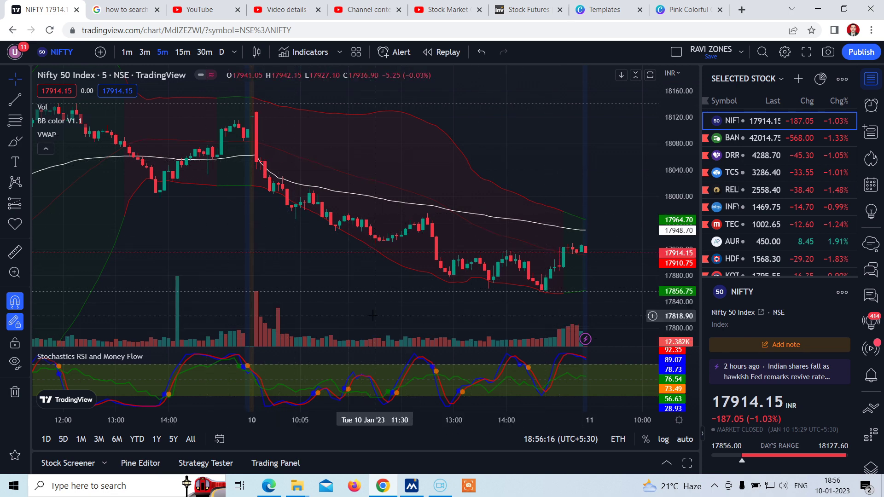
pyautogui.scroll(1, 324, 302)
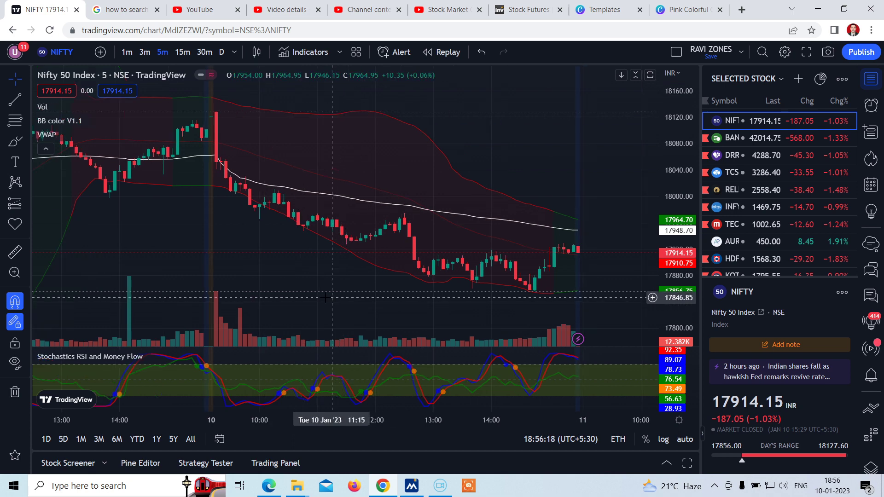
pyautogui.moveTo(328, 299); pyautogui.dragTo(376, 286)
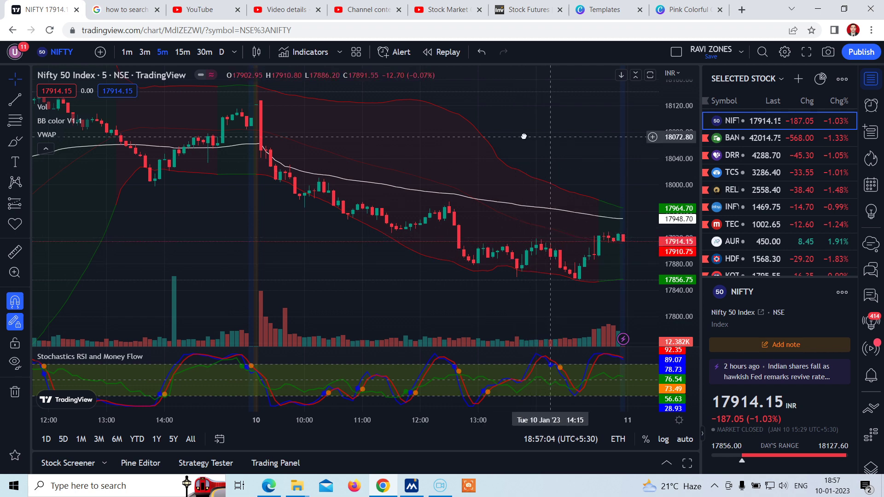
pyautogui.moveTo(523, 136); pyautogui.dragTo(471, 131)
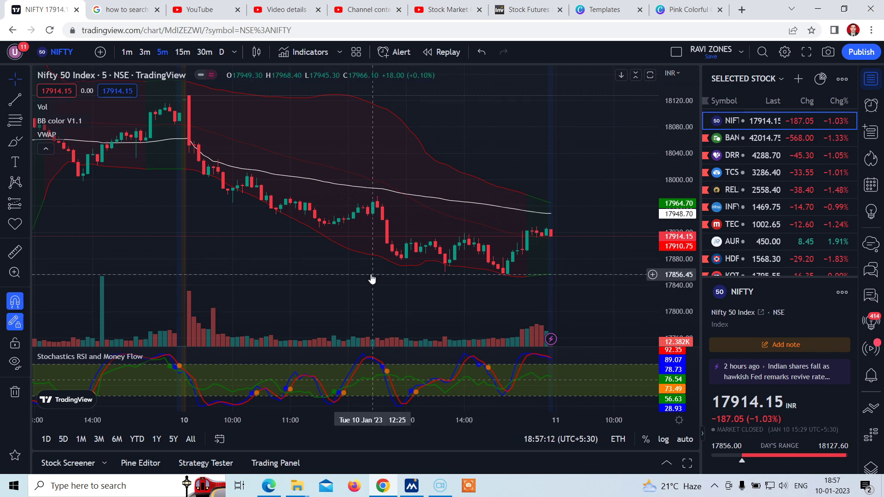
pyautogui.hscroll(-2, 294, 258)
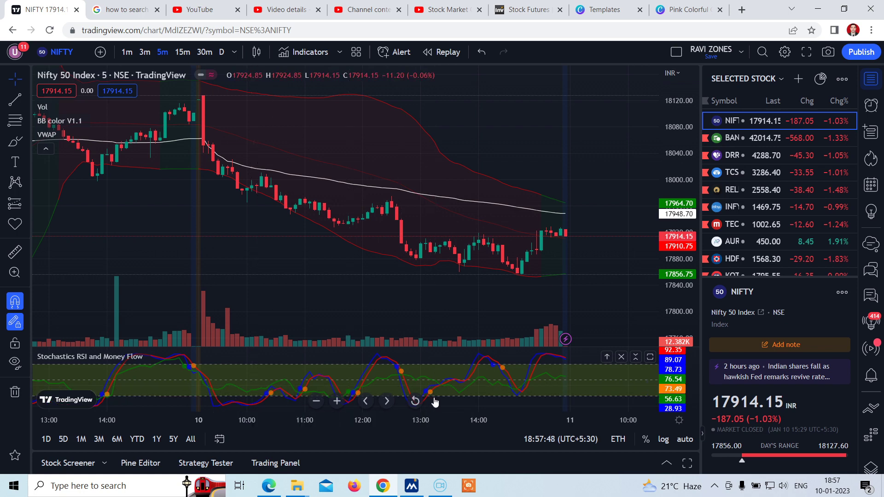
pyautogui.moveTo(385, 377)
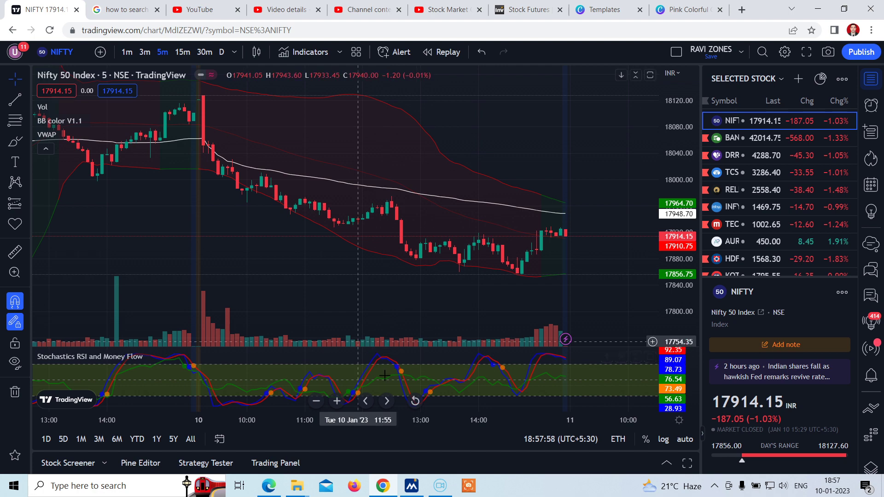
pyautogui.moveTo(424, 303); pyautogui.dragTo(454, 302)
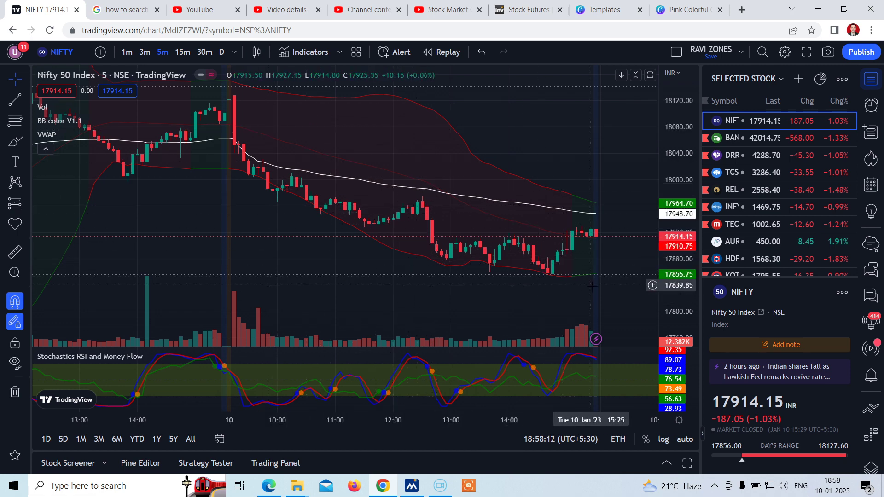
pyautogui.moveTo(563, 285); pyautogui.dragTo(507, 289)
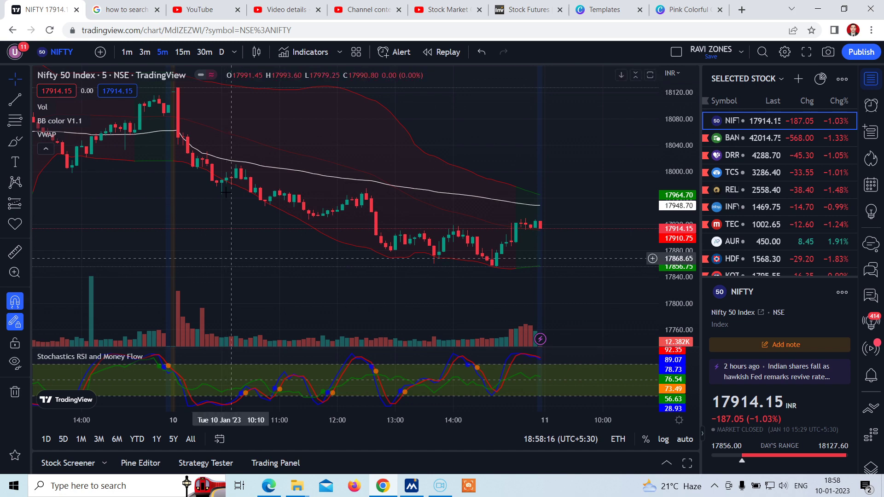
pyautogui.moveTo(491, 122); pyautogui.dragTo(516, 146)
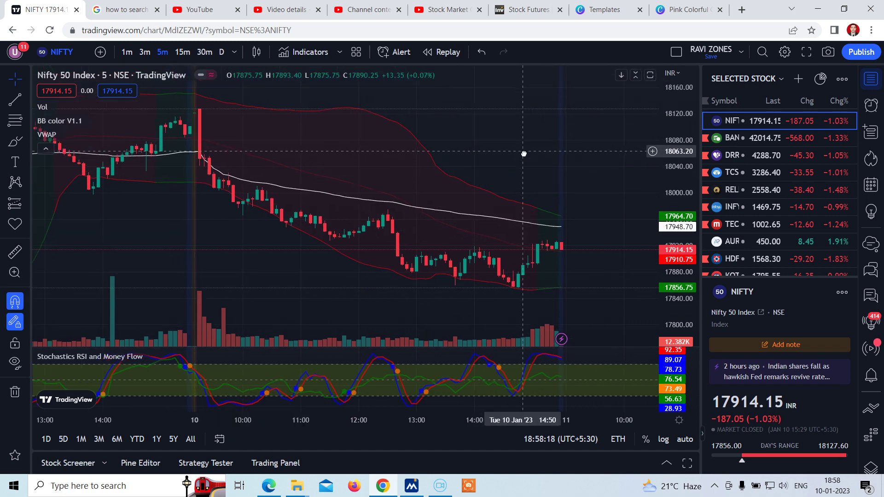